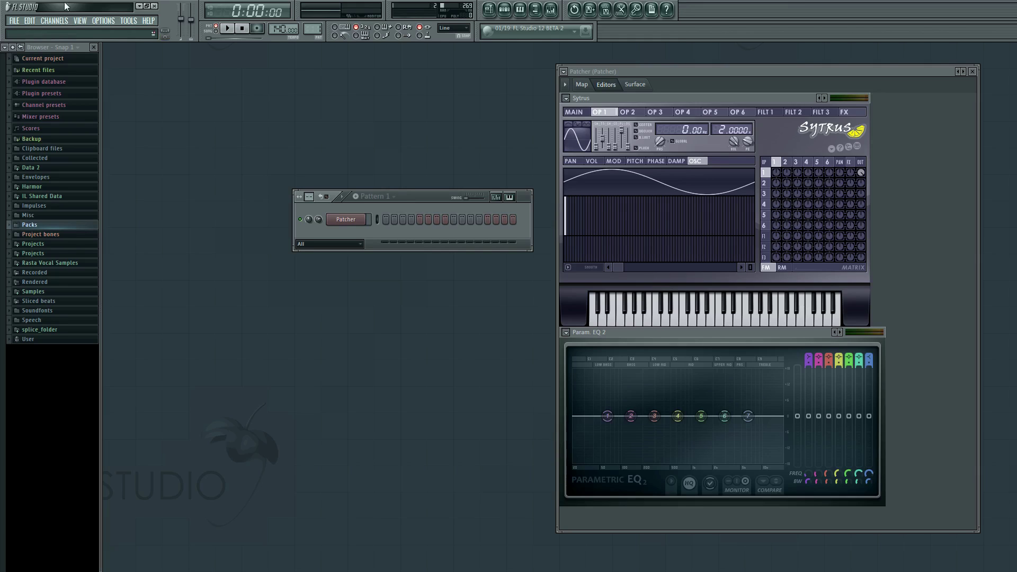
Step: Select operator 2 in Sytrus and shape its waveform into a triangle
{"action": "left_click", "coordinate": [103, 21]}
{"action": "left_click", "coordinate": [394, 258]}
{"action": "left_click", "coordinate": [625, 312]}
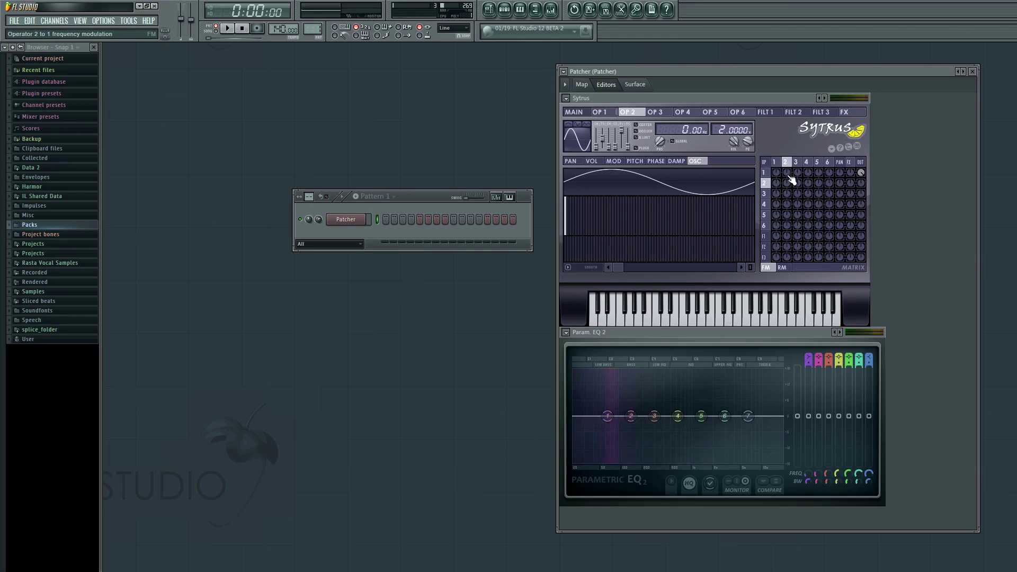
{"action": "left_click_drag", "start_coordinate": [597, 146], "coordinate": [596, 142]}
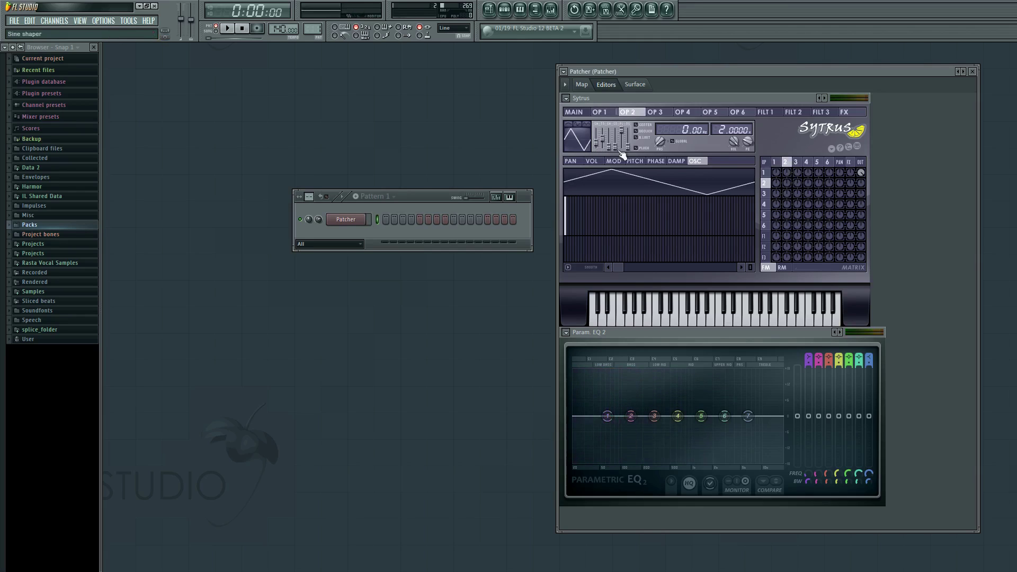
Step: Raise the frequency modulation from operator 2 to operator 1 and add a few small upper harmonics to operator 2
{"action": "left_click_drag", "start_coordinate": [786, 172], "coordinate": [787, 163]}
{"action": "left_click", "coordinate": [586, 228]}
{"action": "left_click", "coordinate": [608, 232]}
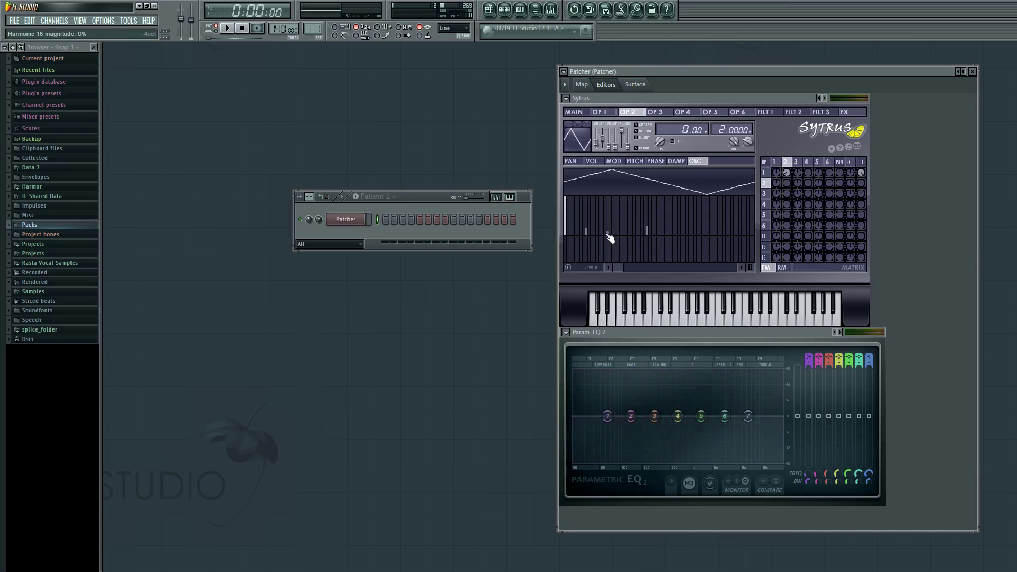
Step: Slope operator 1's MOD X modulation curve up from zero to full, and sweep the main modulation X knob to audition it
{"action": "left_click", "coordinate": [574, 112]}
{"action": "left_click", "coordinate": [788, 172]}
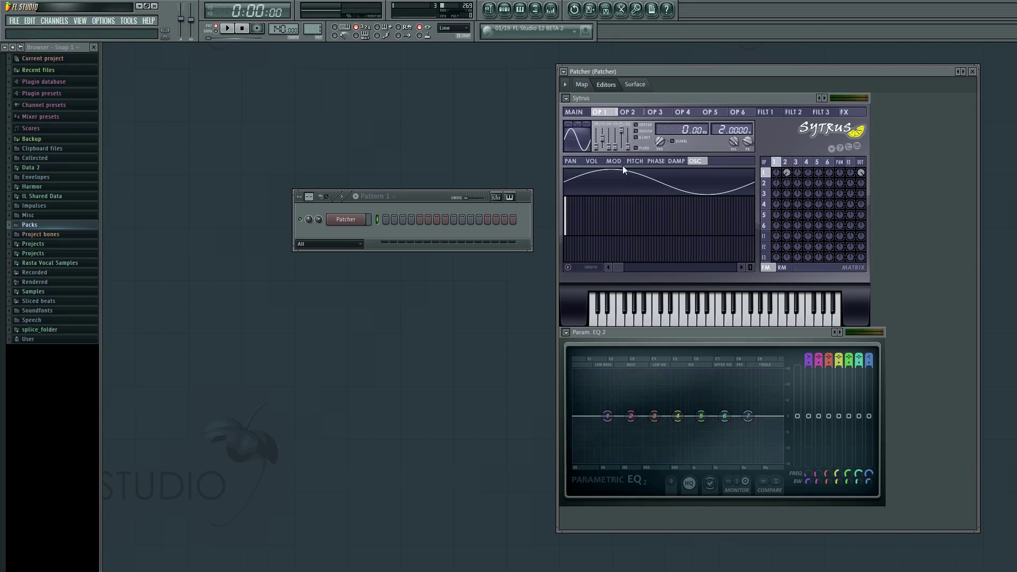
{"action": "left_click", "coordinate": [644, 173]}
{"action": "left_click", "coordinate": [668, 172]}
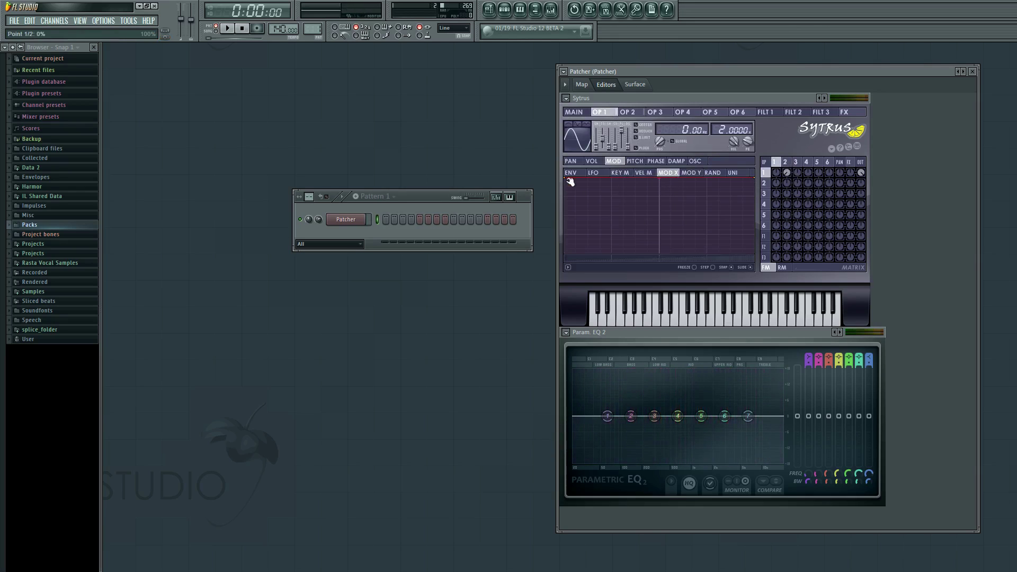
{"action": "left_click_drag", "start_coordinate": [565, 178], "coordinate": [565, 253]}
{"action": "left_click", "coordinate": [574, 112]}
{"action": "left_click_drag", "start_coordinate": [618, 183], "coordinate": [618, 205]}
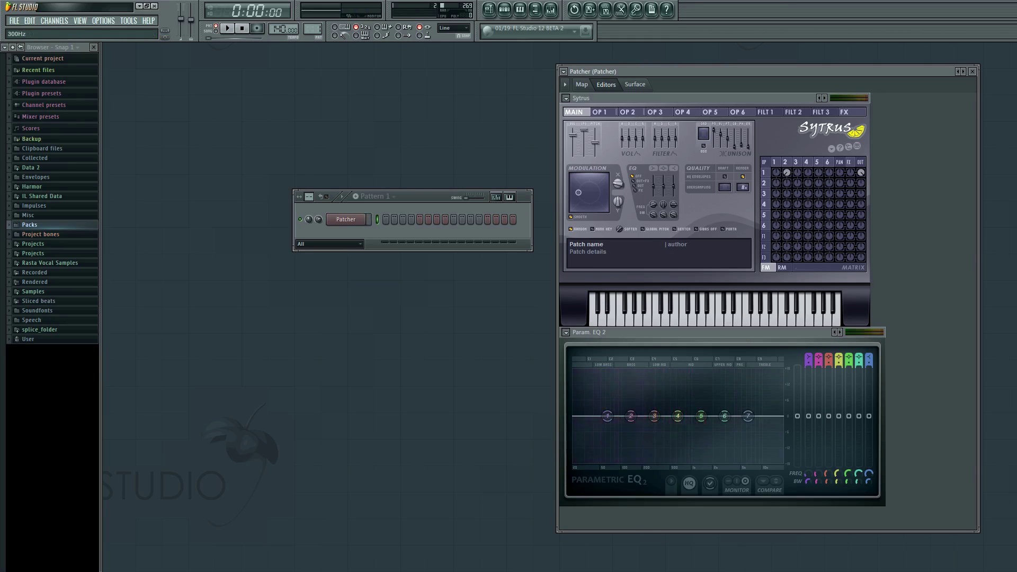
Step: Compare the frequency ratios of operators 1 and 2 by switching repeatedly between them
{"action": "left_click", "coordinate": [785, 163]}
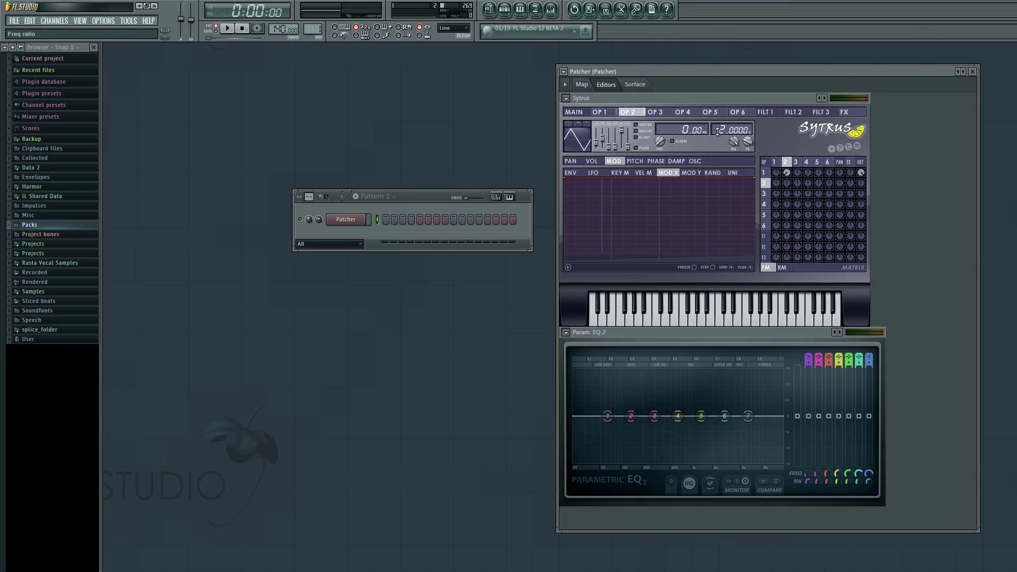
{"action": "left_click", "coordinate": [775, 164]}
{"action": "left_click", "coordinate": [786, 163]}
{"action": "left_click", "coordinate": [778, 163]}
{"action": "left_click", "coordinate": [785, 164]}
{"action": "left_click", "coordinate": [779, 162]}
{"action": "left_click", "coordinate": [786, 162]}
{"action": "left_click", "coordinate": [776, 163]}
{"action": "left_click", "coordinate": [786, 163]}
{"action": "left_click", "coordinate": [776, 163]}
{"action": "left_click", "coordinate": [786, 164]}
{"action": "left_click", "coordinate": [776, 163]}
{"action": "left_click", "coordinate": [786, 163]}
{"action": "left_click", "coordinate": [777, 164]}
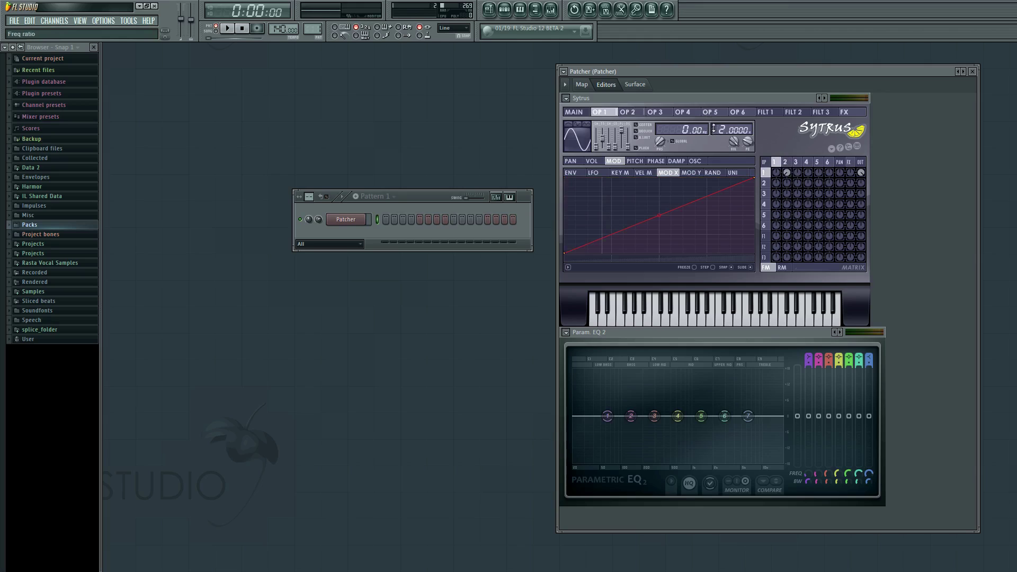
Step: Set operator 2's frequency ratio to 4 and audition the sound by sweeping the modulation X knob
{"action": "left_click", "coordinate": [786, 163]}
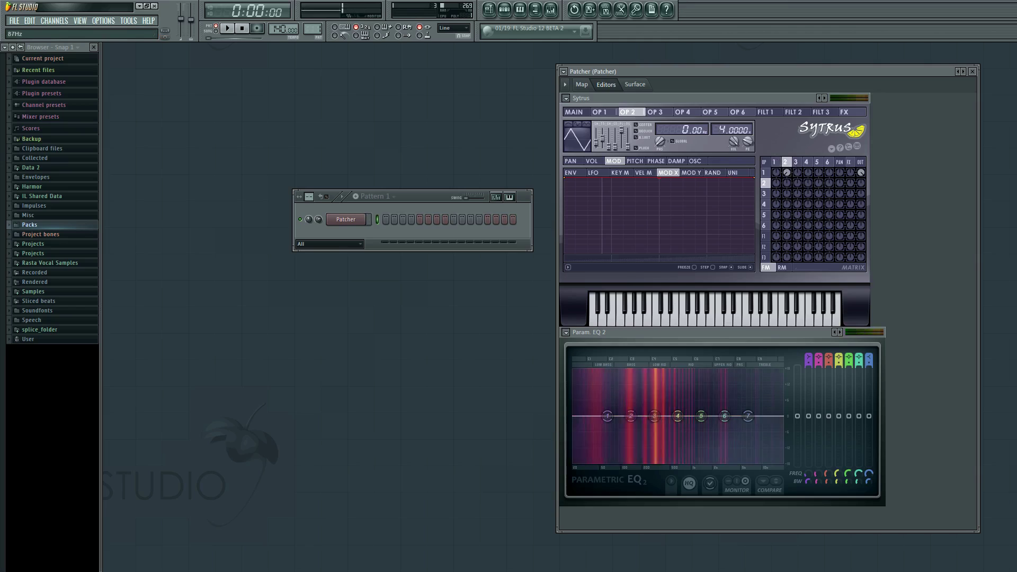
{"action": "left_click", "coordinate": [574, 112]}
{"action": "left_click_drag", "start_coordinate": [617, 184], "coordinate": [618, 199]}
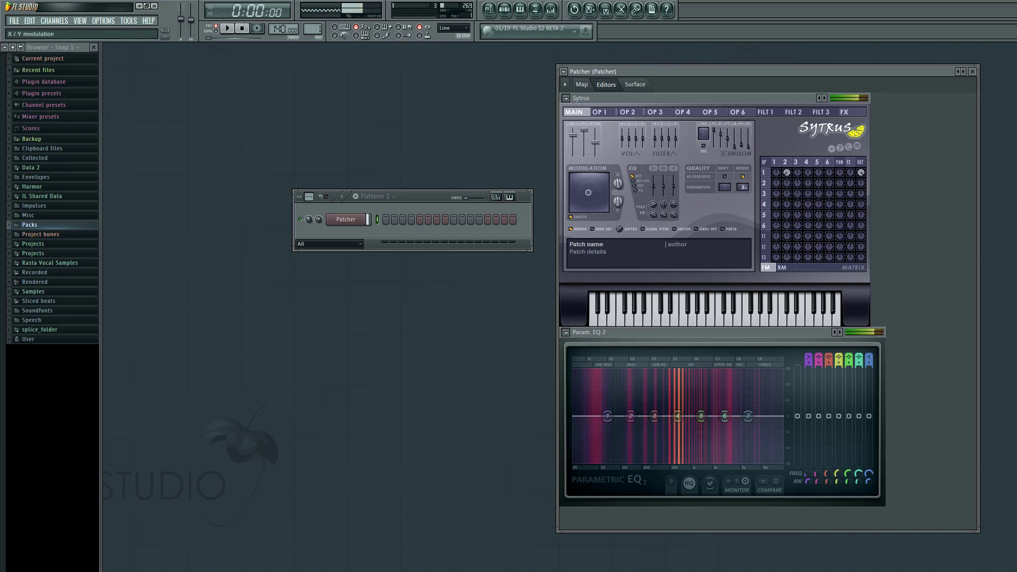
Step: Redraw operator 2's added harmonics closer to the fundamental, auditioning the changes with the modulation X knob
{"action": "left_click", "coordinate": [785, 162]}
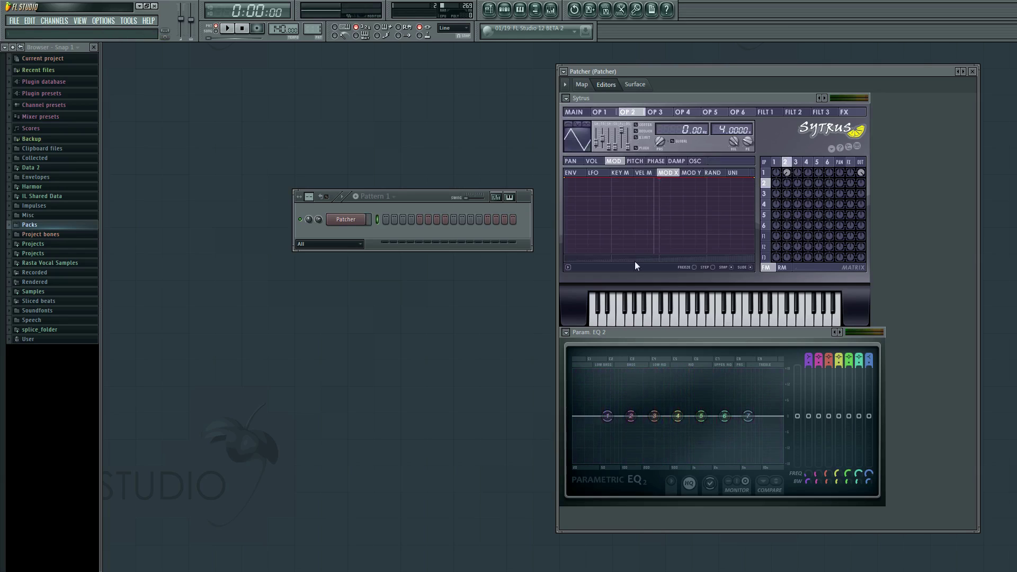
{"action": "left_click", "coordinate": [694, 161]}
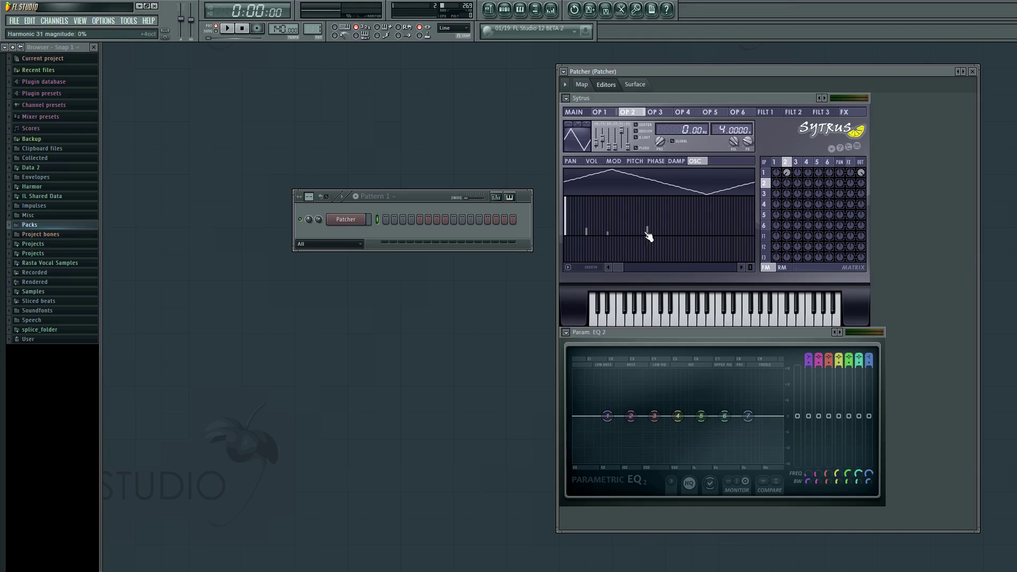
{"action": "mouse_move", "coordinate": [587, 233]}
{"action": "left_mouse_down"}
{"action": "mouse_move", "coordinate": [598, 253]}
{"action": "mouse_move", "coordinate": [666, 252]}
{"action": "left_mouse_up"}
{"action": "left_click", "coordinate": [575, 112]}
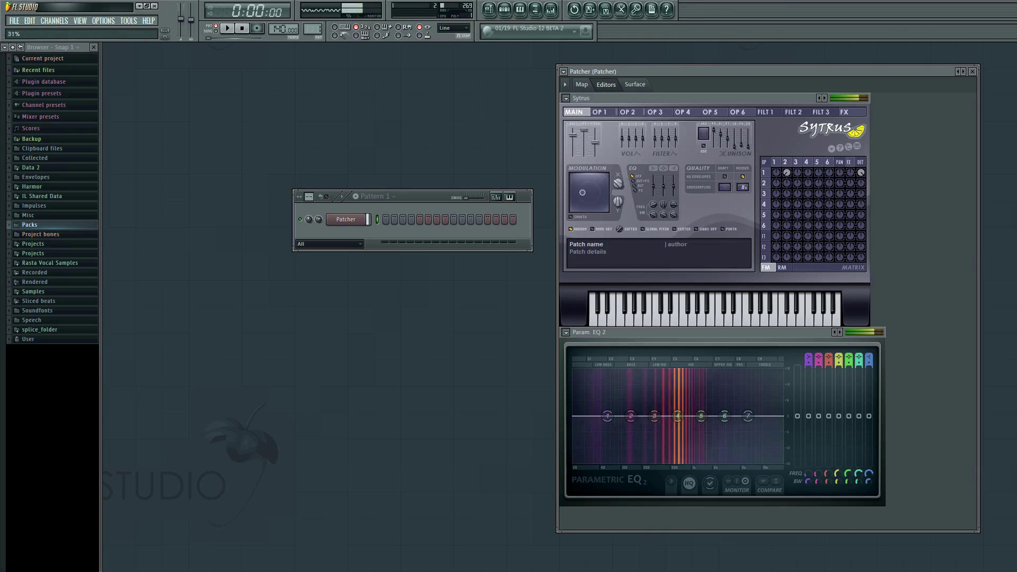
{"action": "left_click", "coordinate": [785, 162]}
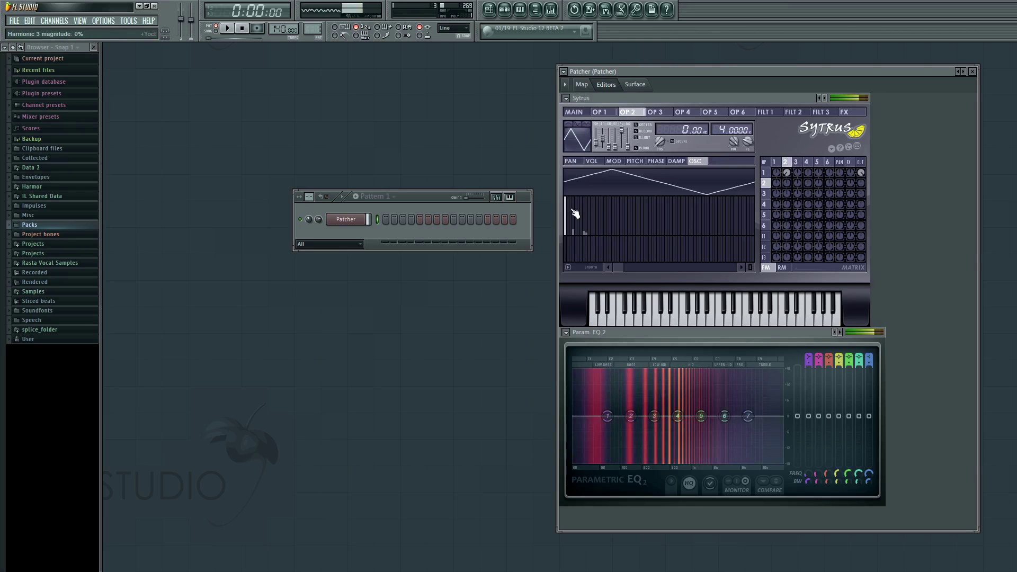
{"action": "left_click", "coordinate": [575, 112]}
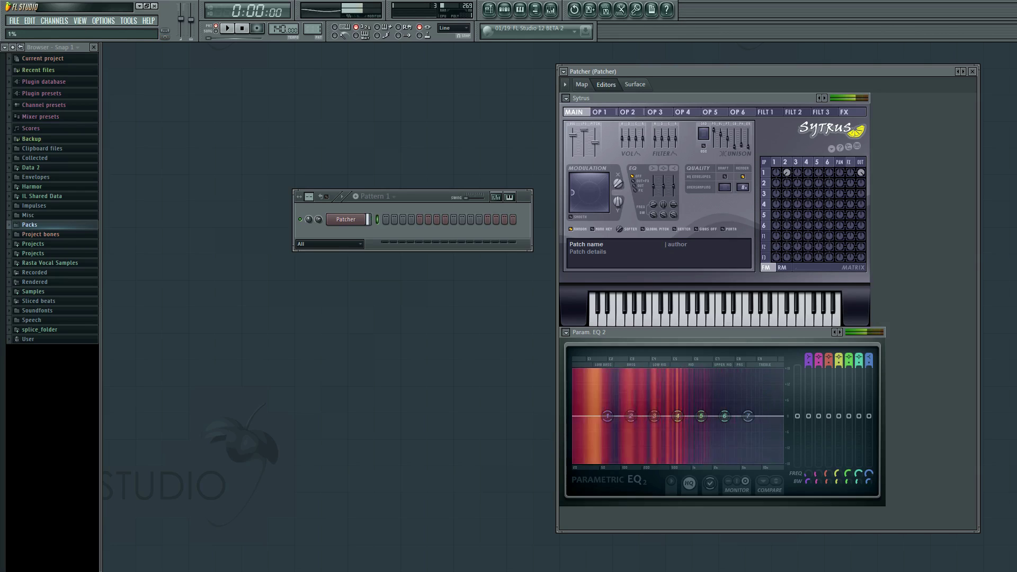
{"action": "left_click_drag", "start_coordinate": [618, 183], "coordinate": [617, 188]}
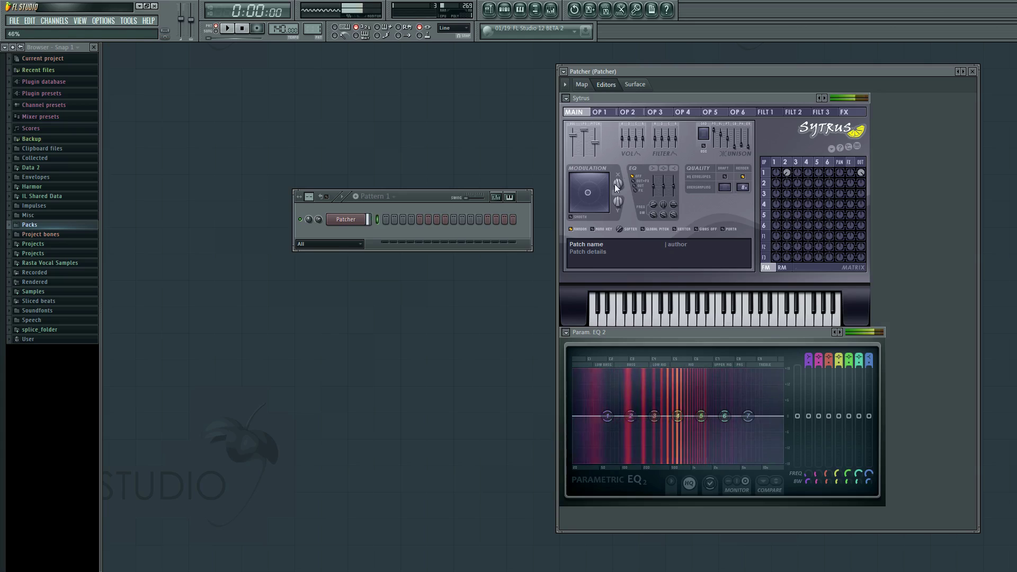
Step: Insert a Fruity WaveShaper after Param. EQ 2 in the Patcher map and bend the midpoint of its curve upward
{"action": "left_click", "coordinate": [582, 85]}
{"action": "right_click", "coordinate": [758, 171]}
{"action": "left_click", "coordinate": [780, 187]}
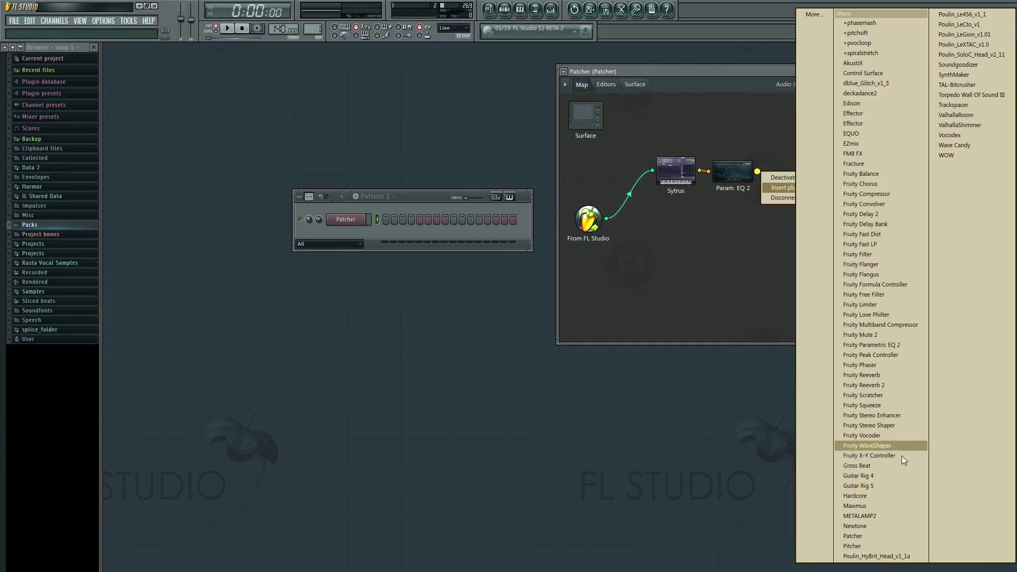
{"action": "left_click", "coordinate": [895, 447]}
{"action": "double_click", "coordinate": [766, 163]}
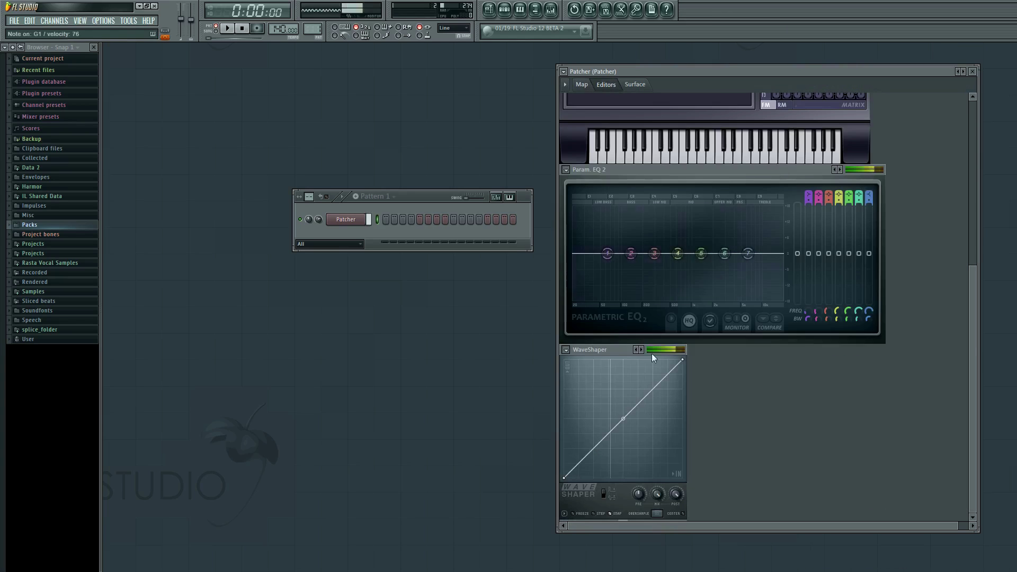
{"action": "left_click_drag", "start_coordinate": [624, 419], "coordinate": [623, 361]}
{"action": "left_click_drag", "start_coordinate": [971, 328], "coordinate": [972, 163]}
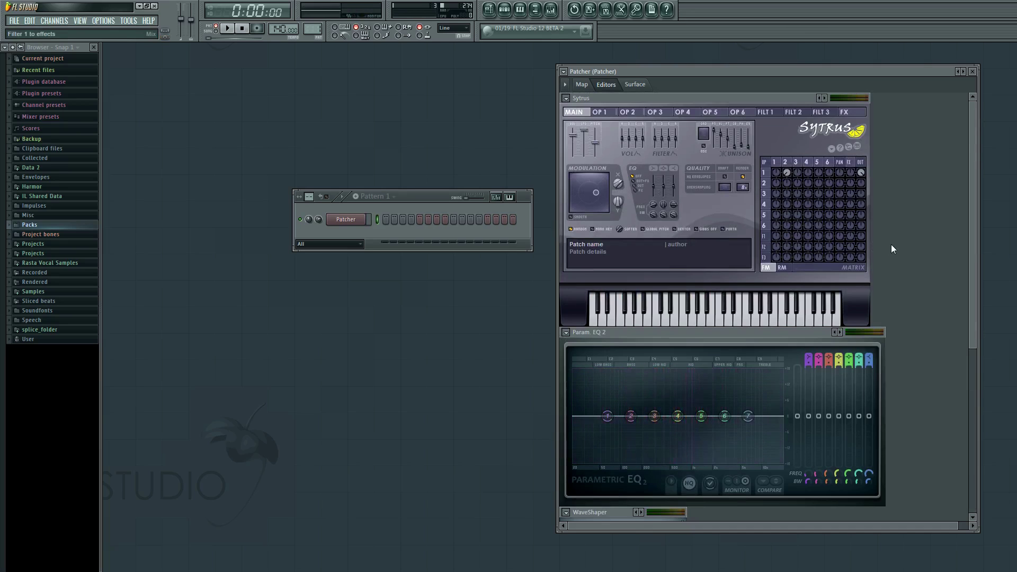
Step: Remove the WaveShaper from the Patcher signal chain
{"action": "left_click", "coordinate": [586, 83]}
{"action": "right_click", "coordinate": [780, 173]}
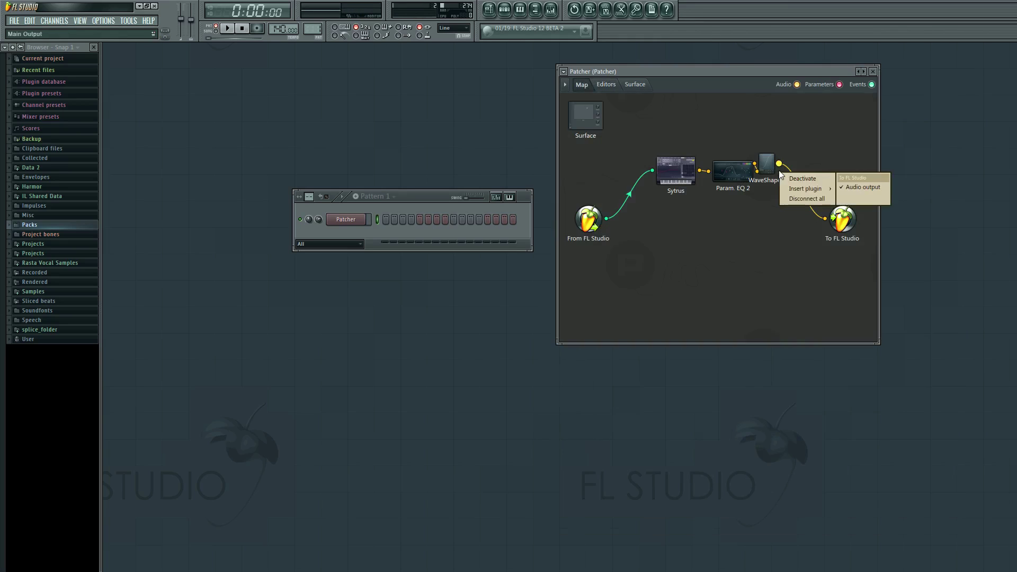
{"action": "left_click", "coordinate": [775, 152]}
{"action": "right_click", "coordinate": [774, 159]}
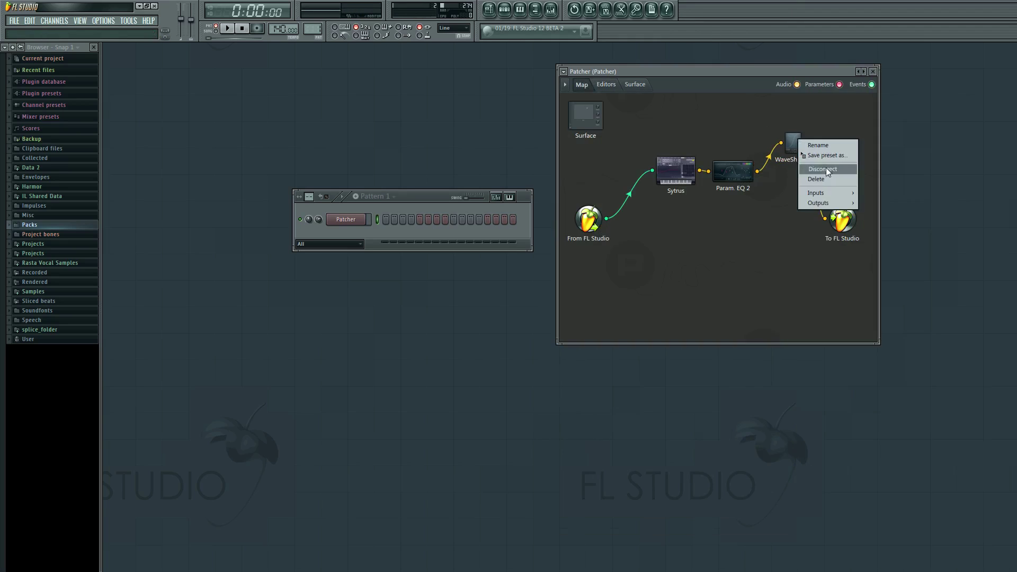
{"action": "left_click", "coordinate": [826, 167]}
Step: Silence operator 1's output, shape operator 3's waveform into a sawtooth and send operator 3 to the output
{"action": "double_click", "coordinate": [733, 187]}
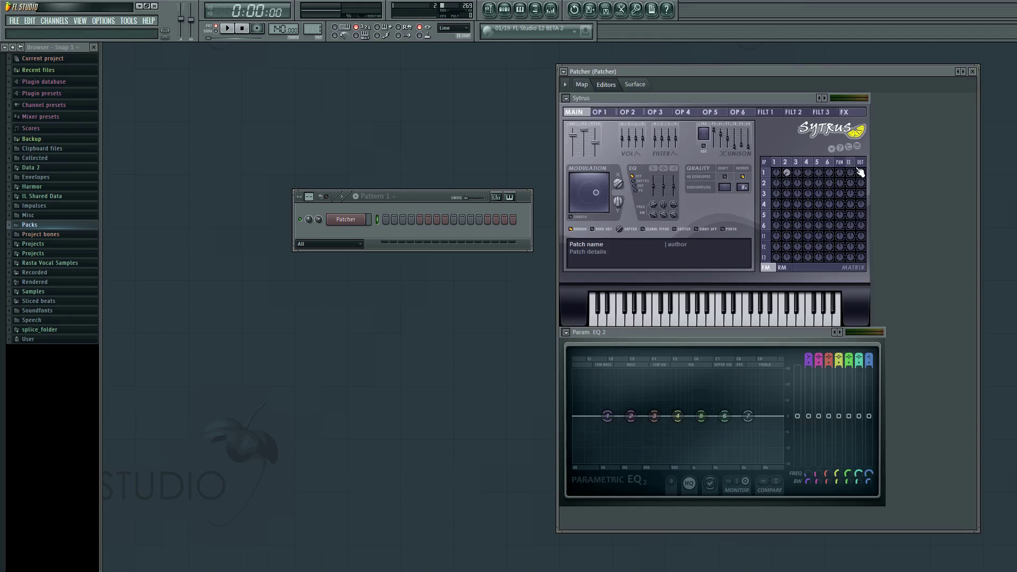
{"action": "left_click", "coordinate": [765, 194]}
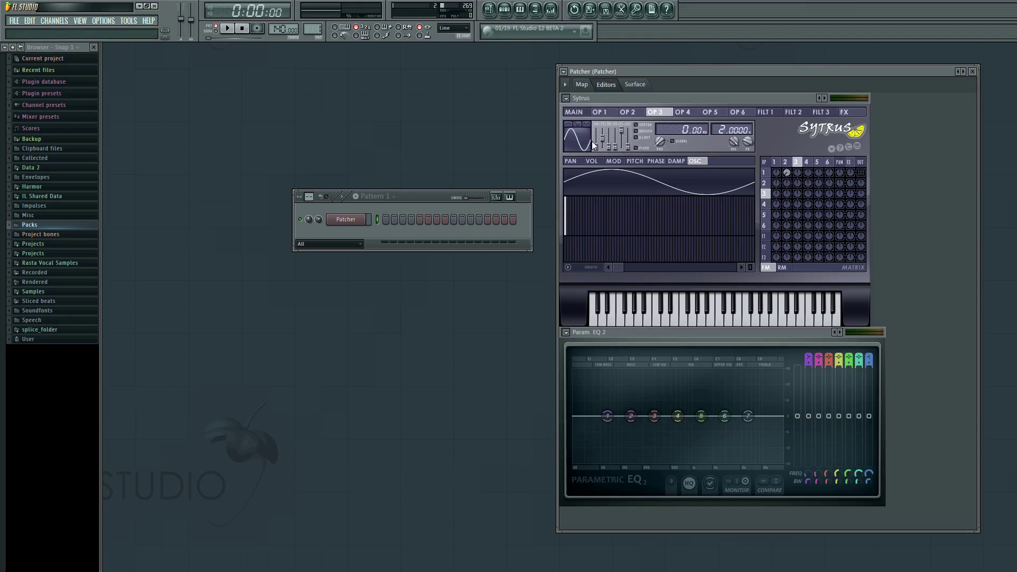
{"action": "left_click_drag", "start_coordinate": [595, 146], "coordinate": [596, 139]}
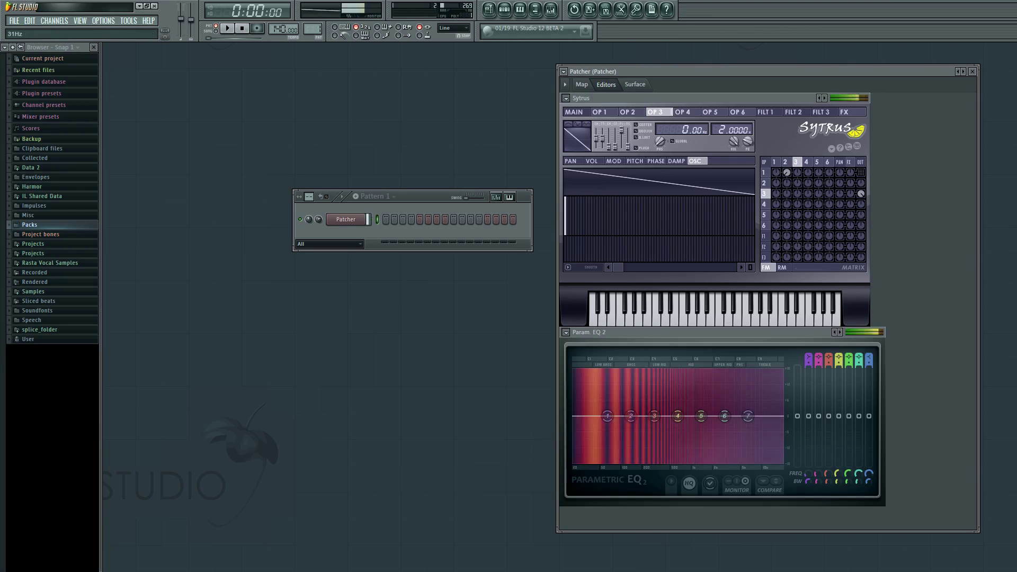
Step: Try a square waveform on operator 3, then restore the sawtooth
{"action": "left_click_drag", "start_coordinate": [602, 144], "coordinate": [599, 139]}
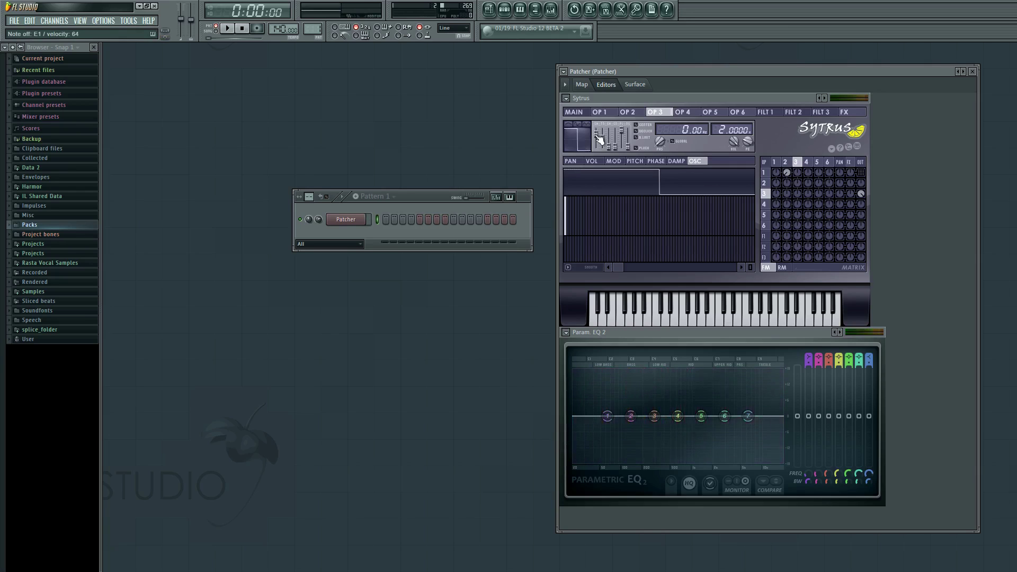
{"action": "left_click_drag", "start_coordinate": [600, 139], "coordinate": [599, 139]}
{"action": "left_click_drag", "start_coordinate": [603, 133], "coordinate": [603, 138]}
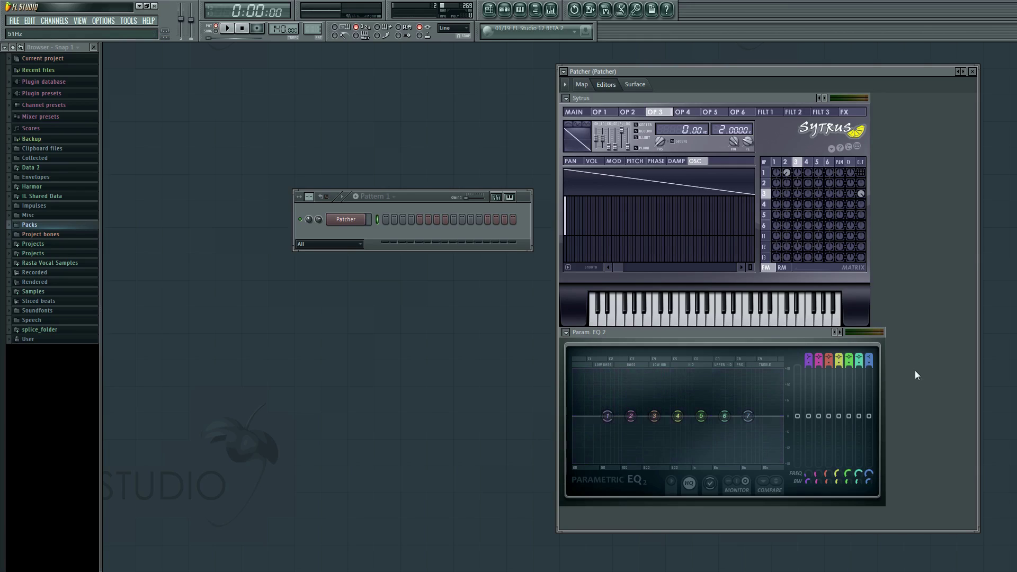
Step: Play low notes such as E1 and E2 to examine the sawtooth's spectrum in the equalizer
{"action": "key", "text": "c"}
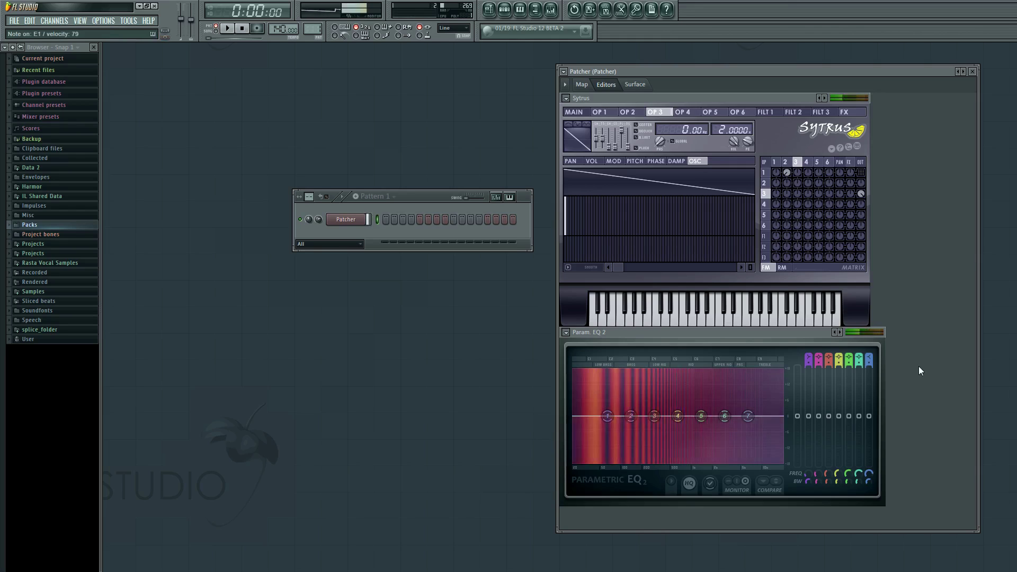
{"action": "key", "text": "c"}
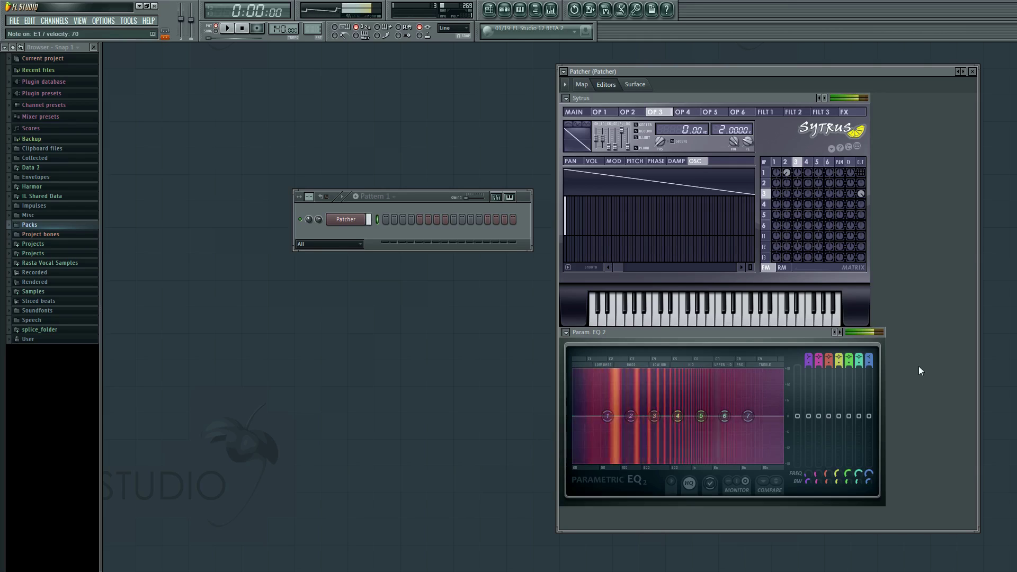
{"action": "key", "text": "c"}
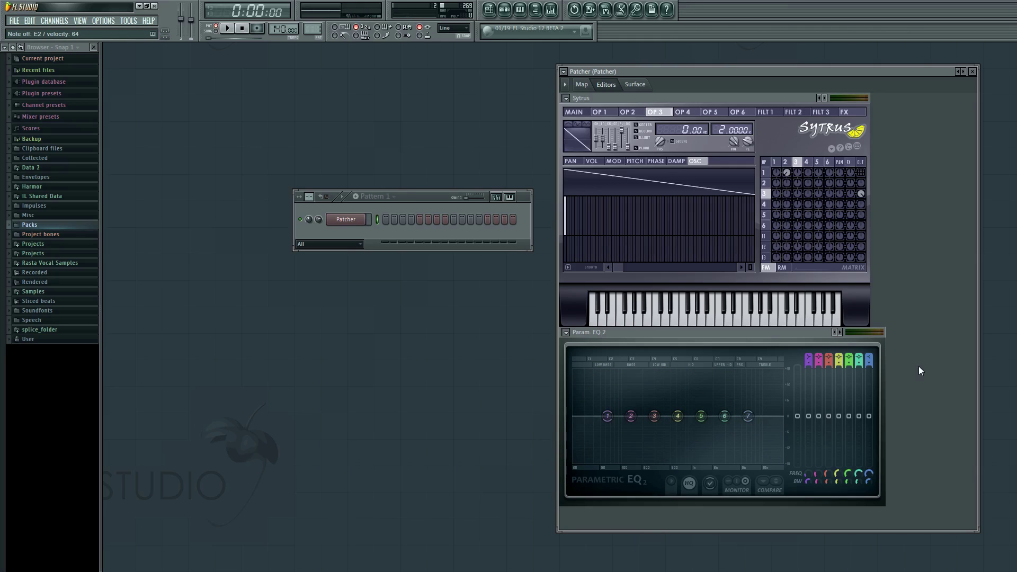
{"action": "key", "text": "c"}
{"action": "key", "text": "c"}
{"action": "key", "text": "c"}
Step: Silence operator 3's output and bring operator 1's output back up
{"action": "left_click", "coordinate": [787, 163]}
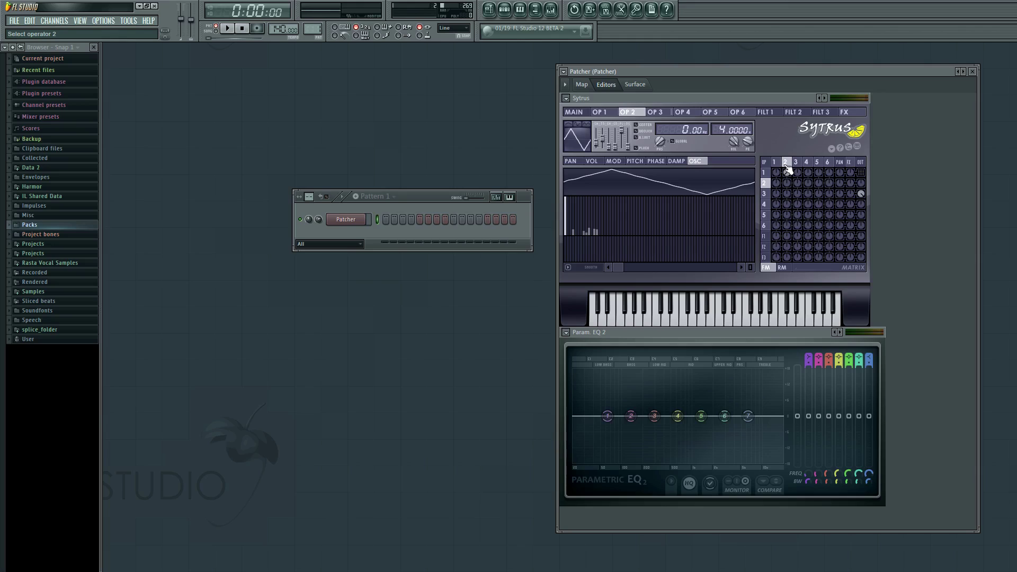
{"action": "left_click", "coordinate": [778, 162]}
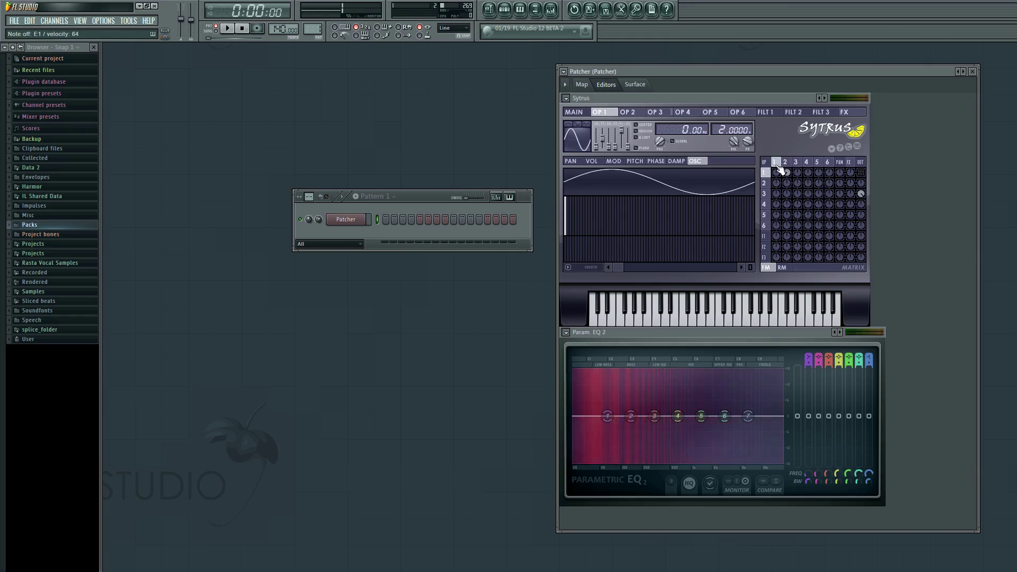
{"action": "left_click", "coordinate": [863, 180]}
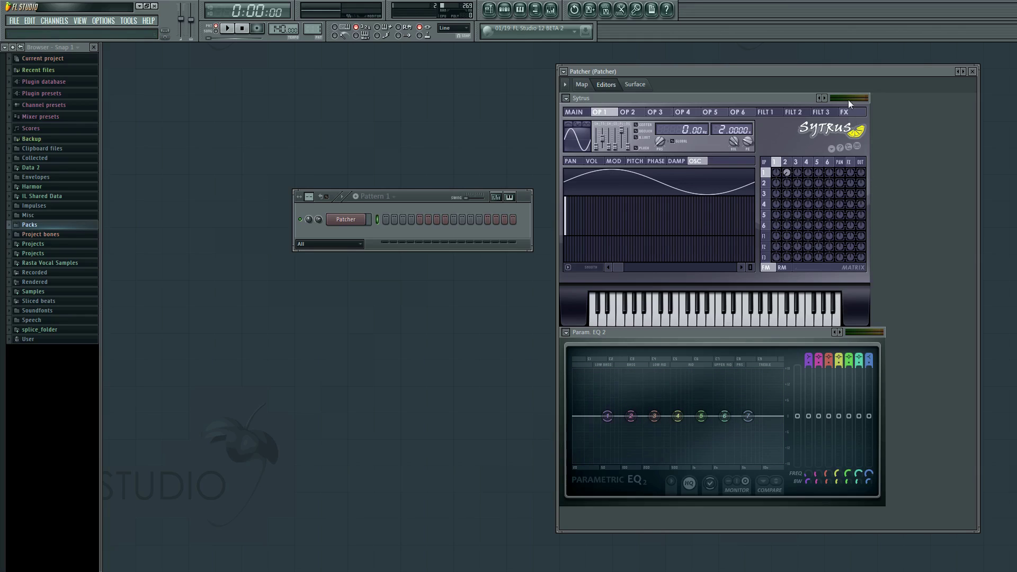
{"action": "left_click_drag", "start_coordinate": [861, 172], "coordinate": [861, 127]}
Step: Set operator 2's frequency ratio to 2 and sweep the main modulation X knob to audition the sound
{"action": "left_click", "coordinate": [785, 163]}
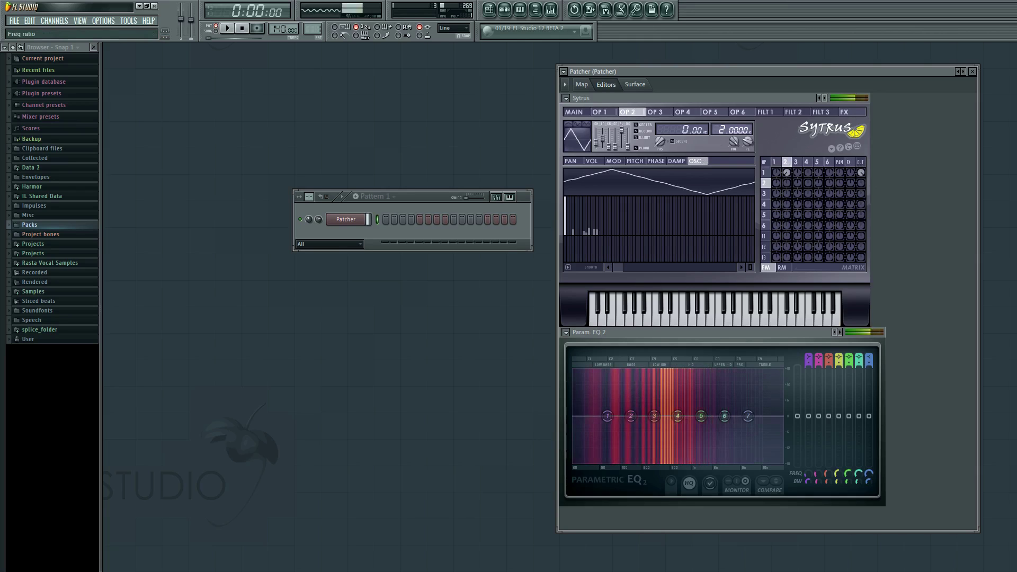
{"action": "left_click", "coordinate": [574, 112]}
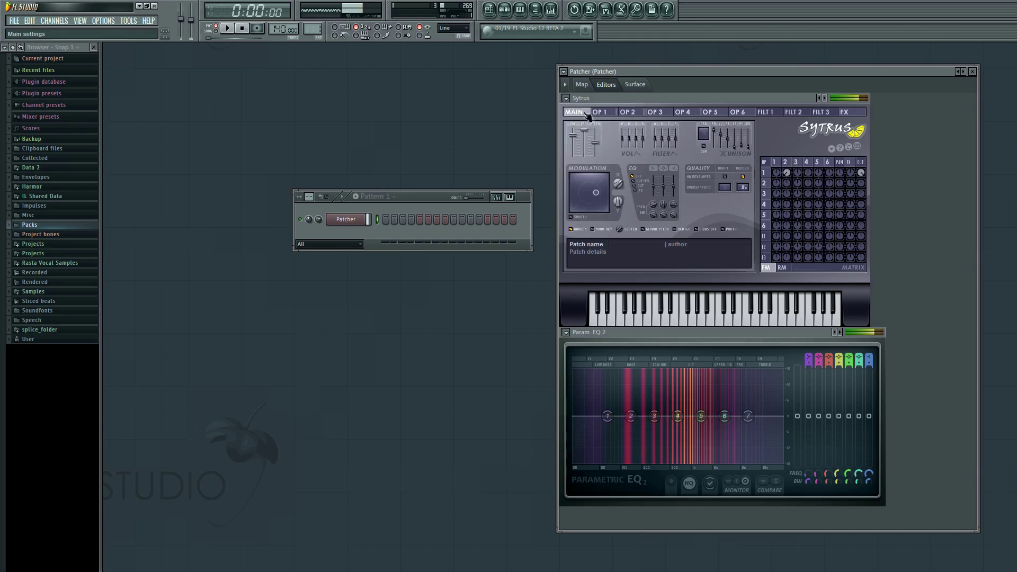
{"action": "mouse_move", "coordinate": [617, 183]}
{"action": "left_mouse_down"}
{"action": "mouse_move", "coordinate": [618, 104]}
{"action": "mouse_move", "coordinate": [618, 183]}
{"action": "left_mouse_up"}
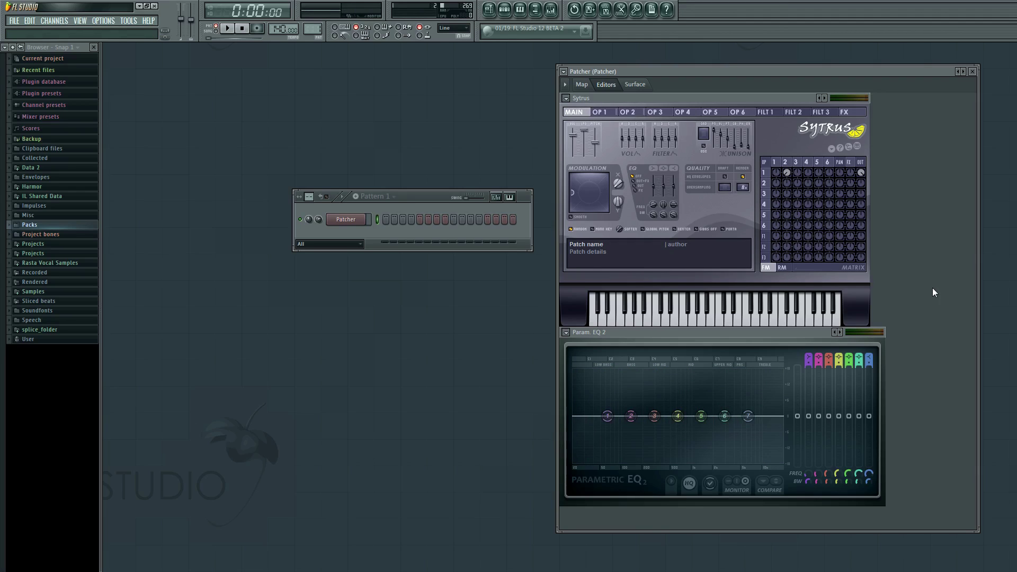
Step: Set operator 1's frequency ratio to 2 and sweep the main modulation X knob to audition the sound
{"action": "left_click", "coordinate": [786, 163]}
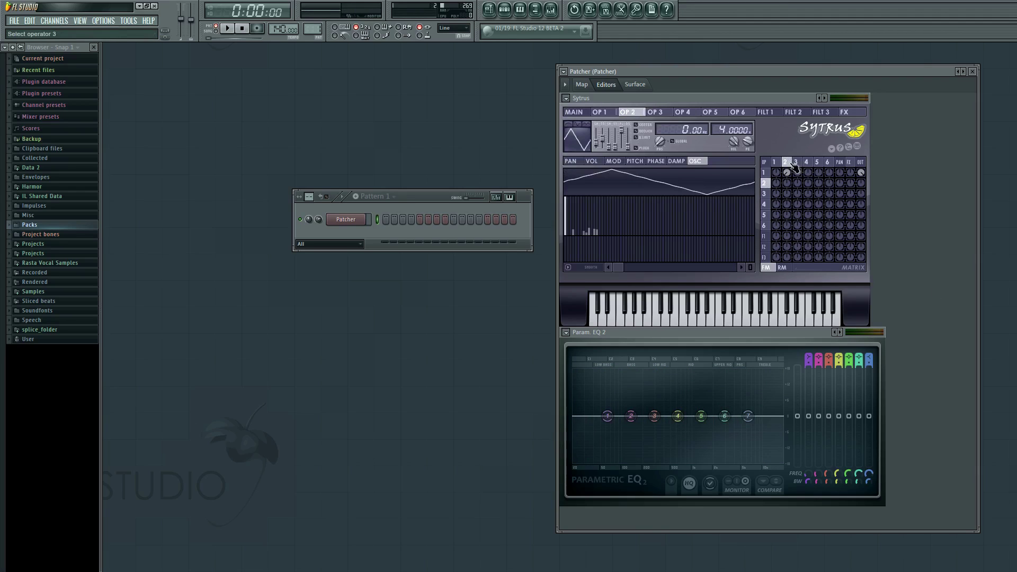
{"action": "left_click", "coordinate": [796, 162]}
{"action": "left_click", "coordinate": [779, 162]}
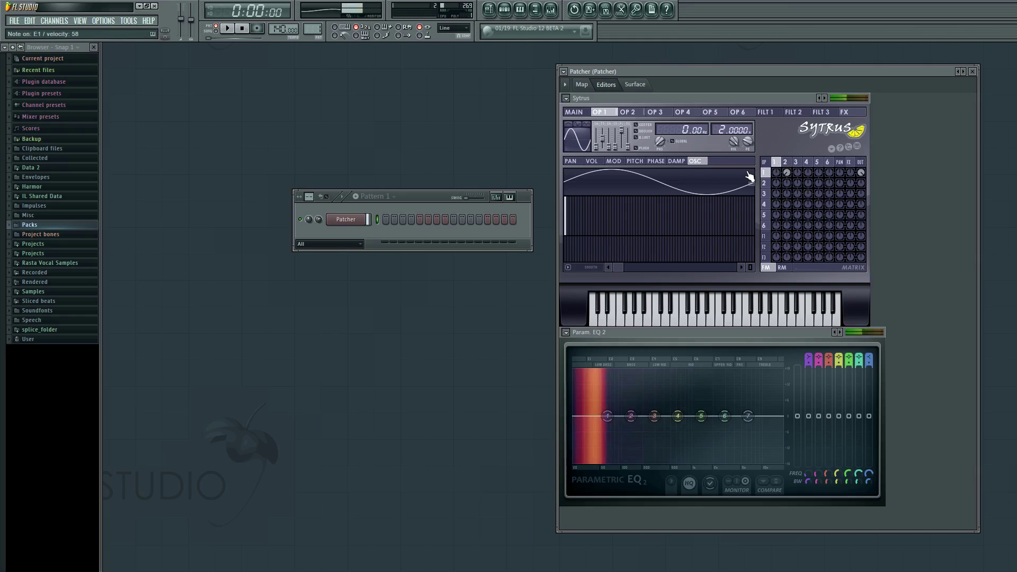
{"action": "left_click_drag", "start_coordinate": [718, 135], "coordinate": [718, 130]}
{"action": "left_click", "coordinate": [574, 111]}
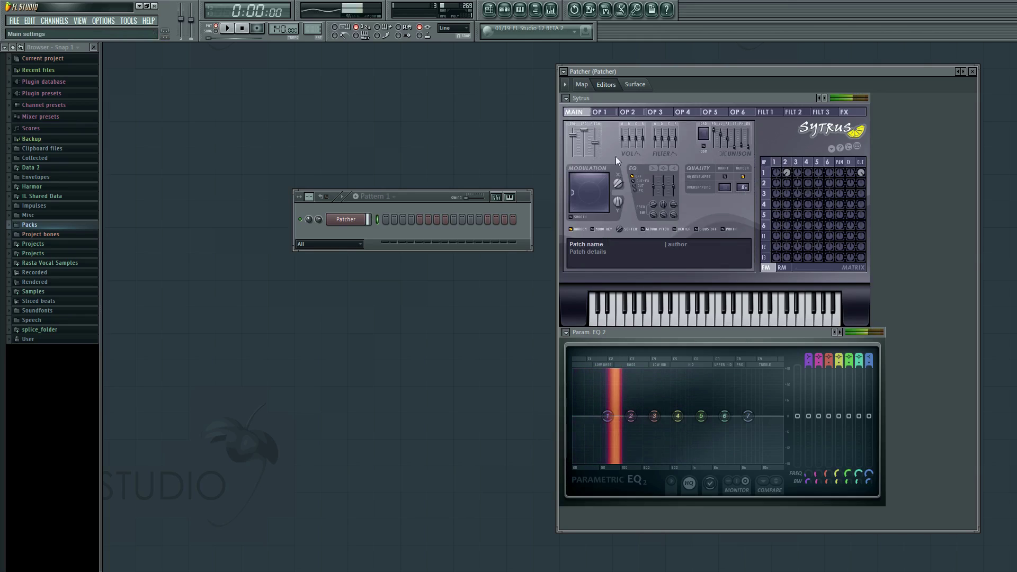
{"action": "left_click_drag", "start_coordinate": [616, 185], "coordinate": [616, 212]}
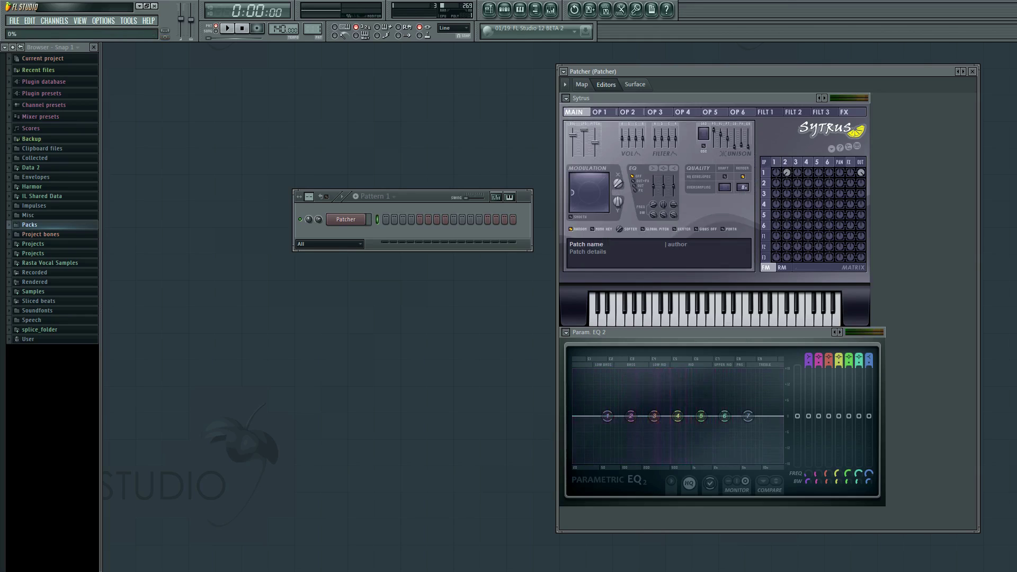
Step: Change operator 3's waveform to a sine and raise its modulation amount into operator 2 in the matrix
{"action": "left_click", "coordinate": [599, 112]}
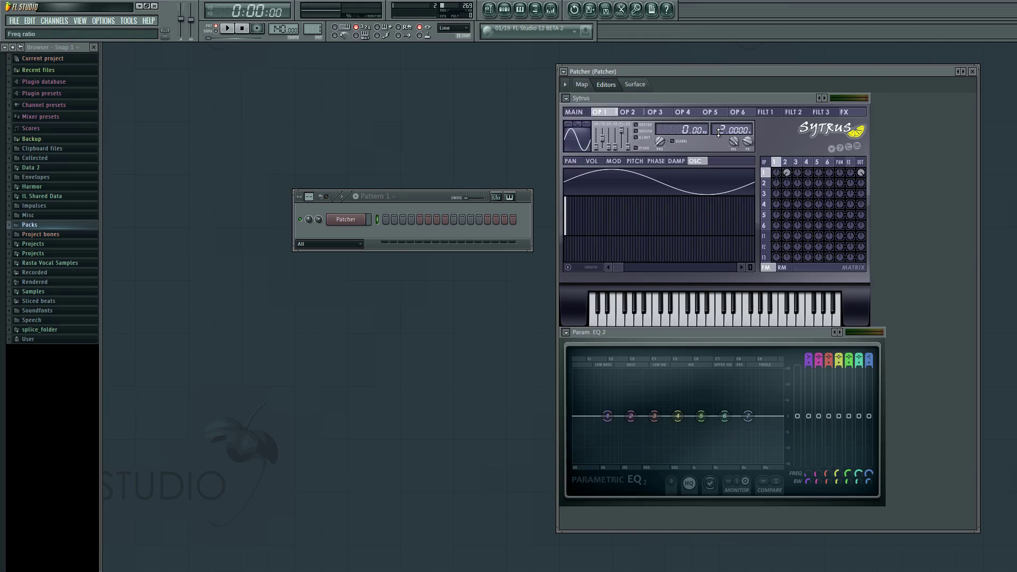
{"action": "left_click", "coordinate": [787, 163]}
{"action": "left_click", "coordinate": [797, 163]}
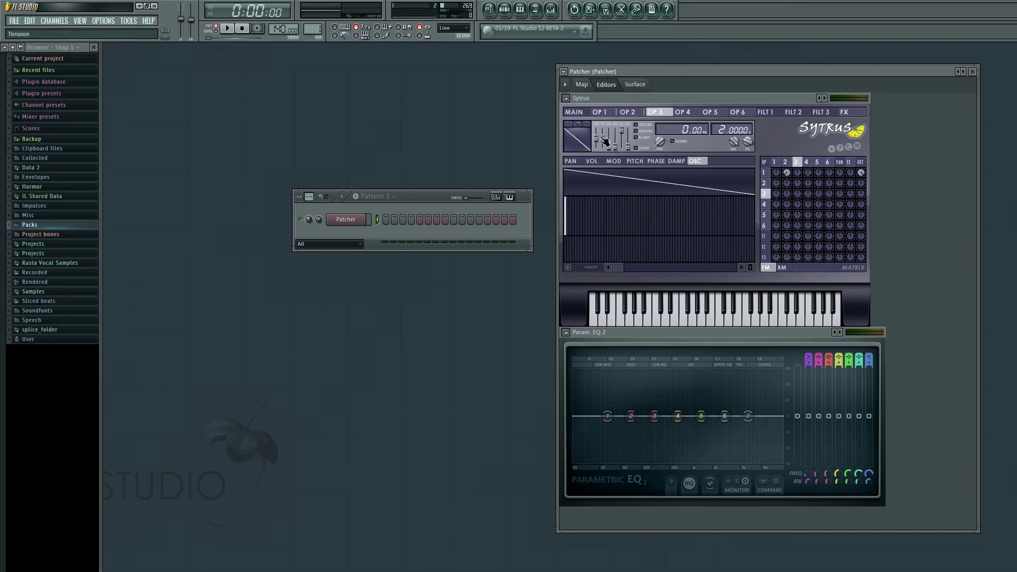
{"action": "left_click_drag", "start_coordinate": [596, 139], "coordinate": [596, 150]}
{"action": "left_click_drag", "start_coordinate": [798, 180], "coordinate": [800, 177]}
Step: Sweep the main modulation X knob while playing E1 and E2 to audition the three-operator chain, and review operators 3 and 2
{"action": "left_click", "coordinate": [575, 112]}
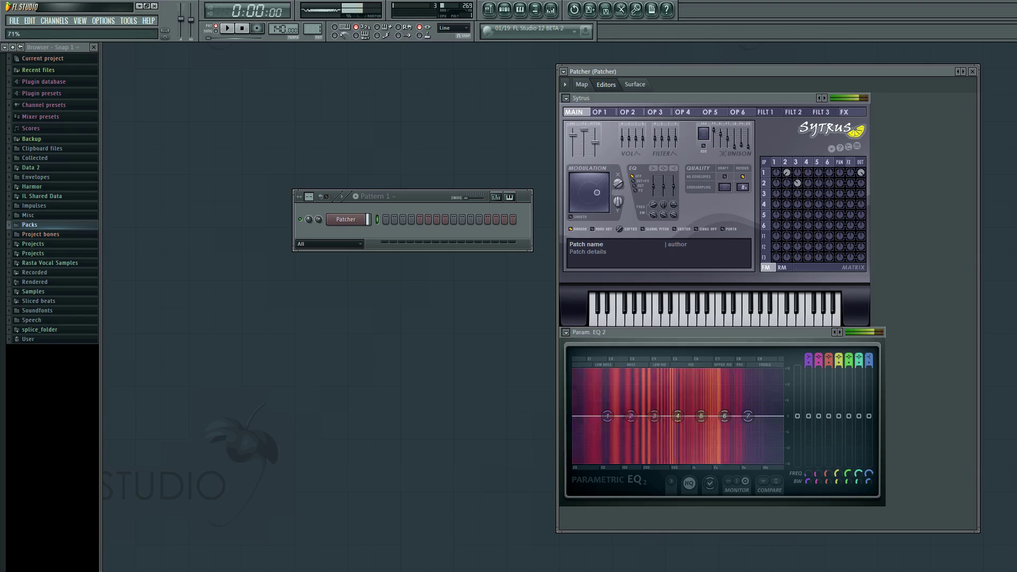
{"action": "left_click", "coordinate": [799, 162]}
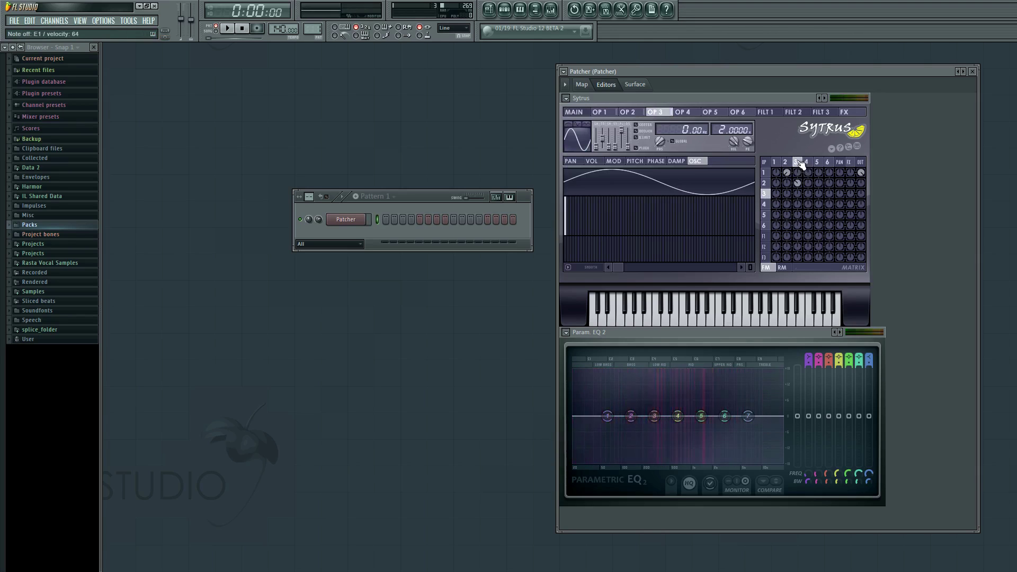
{"action": "left_click", "coordinate": [585, 112]}
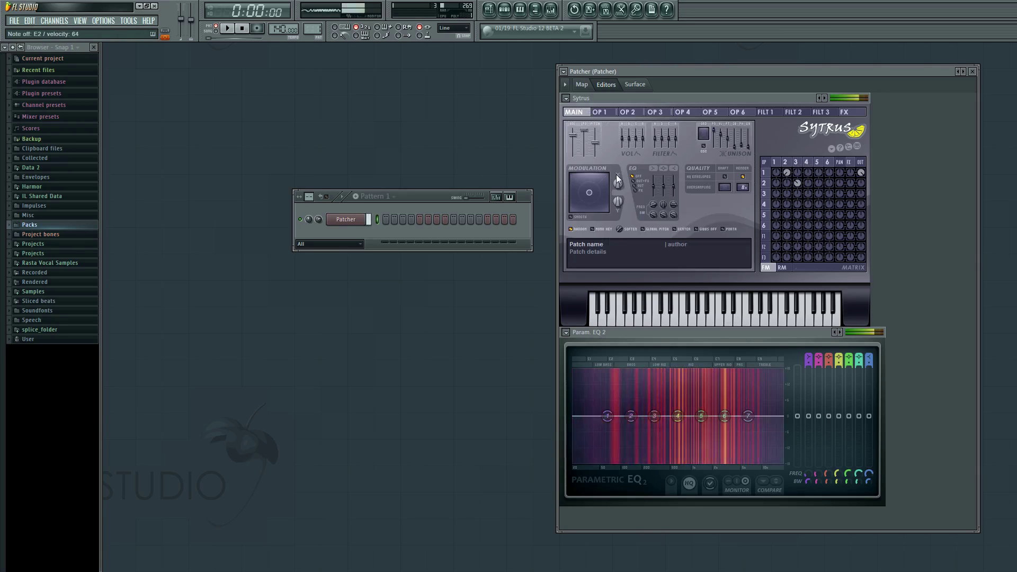
{"action": "left_click", "coordinate": [796, 162]}
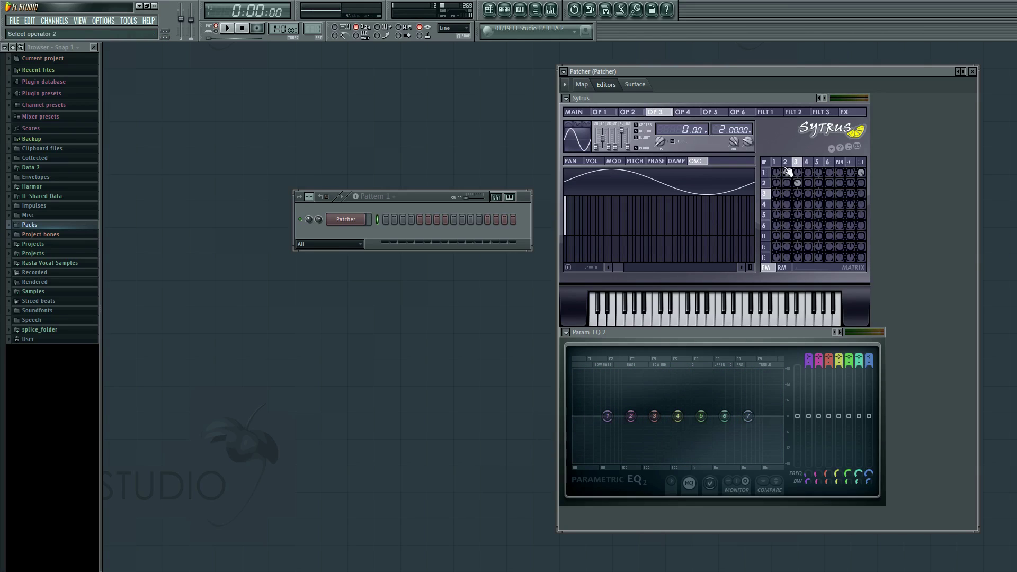
{"action": "left_click", "coordinate": [788, 163]}
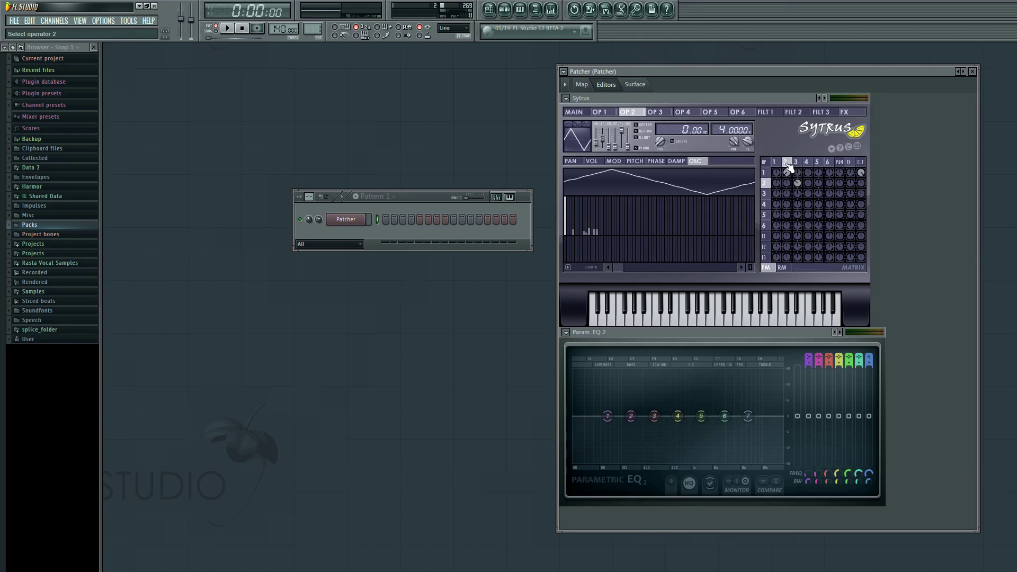
Step: Raise operator 3's frequency ratio and lower the main modulation X knob while auditioning the sound
{"action": "left_click", "coordinate": [796, 162]}
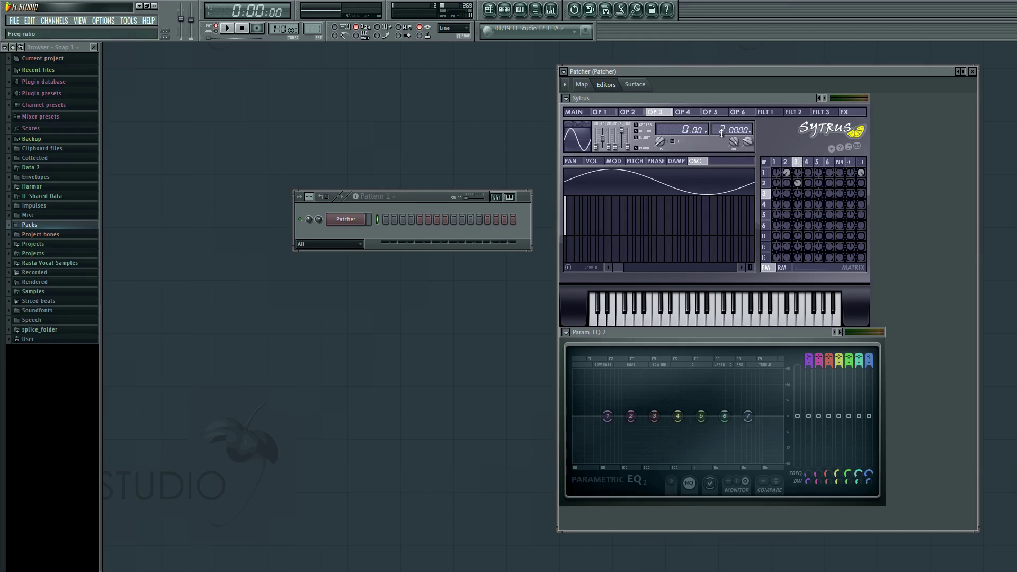
{"action": "left_click_drag", "start_coordinate": [722, 134], "coordinate": [721, 126]}
{"action": "left_click", "coordinate": [587, 115]}
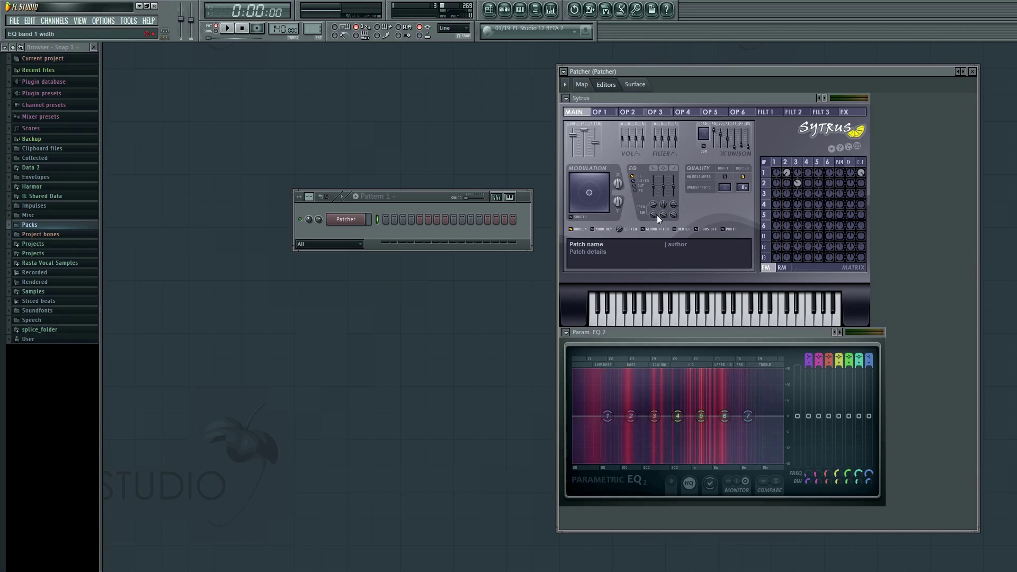
{"action": "left_click_drag", "start_coordinate": [618, 183], "coordinate": [618, 205]}
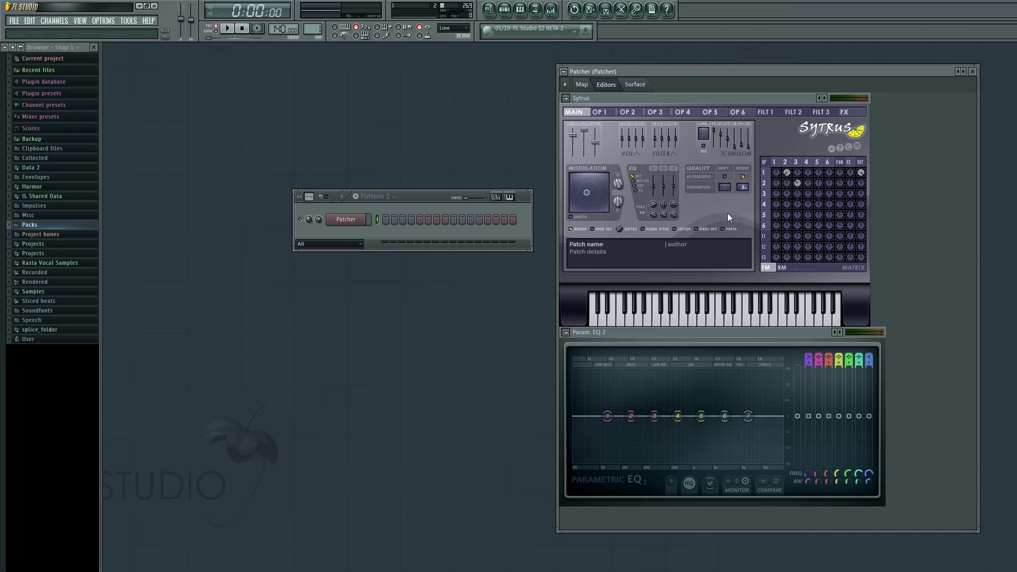
Step: Review the oscillators of operators 2 and 1, and narrow the Patcher window around the plugin editors
{"action": "left_click_drag", "start_coordinate": [786, 164], "coordinate": [795, 162]}
{"action": "left_click", "coordinate": [790, 162]}
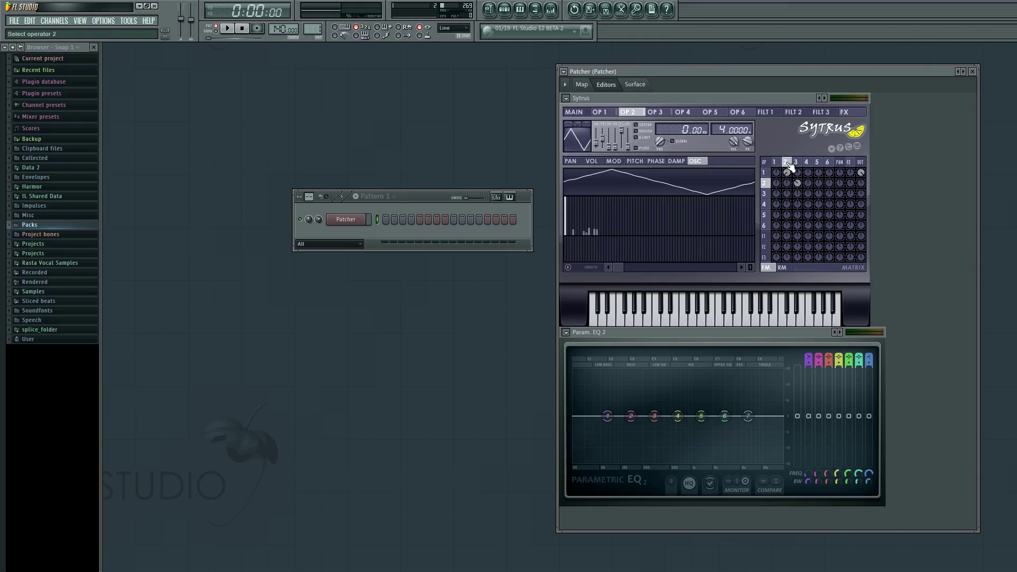
{"action": "left_click", "coordinate": [782, 162]}
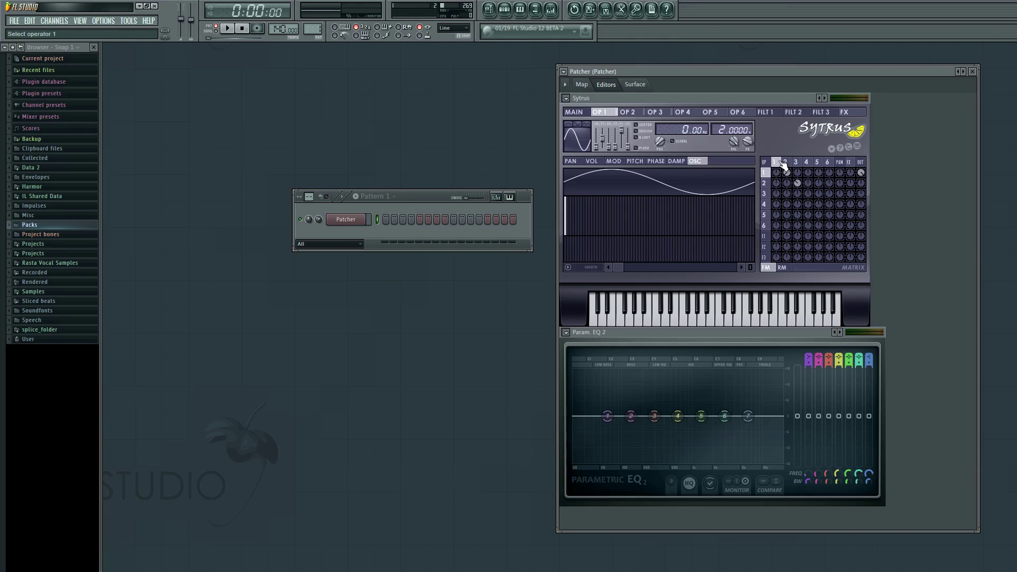
{"action": "left_click_drag", "start_coordinate": [980, 292], "coordinate": [905, 293]}
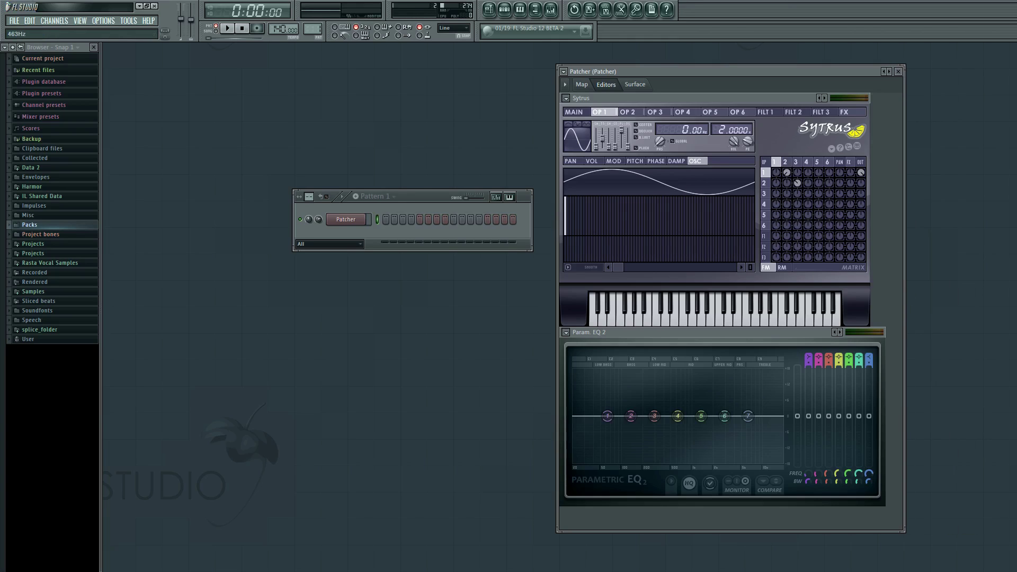